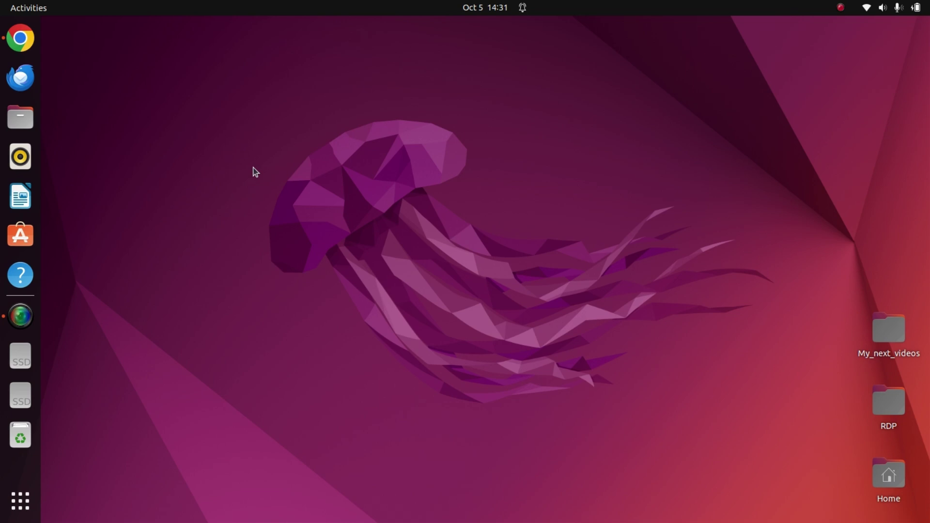
Search Google for 'obs studio download' and open the official OBS Studio download page.
left_click(25, 43)
left_click(380, 263)
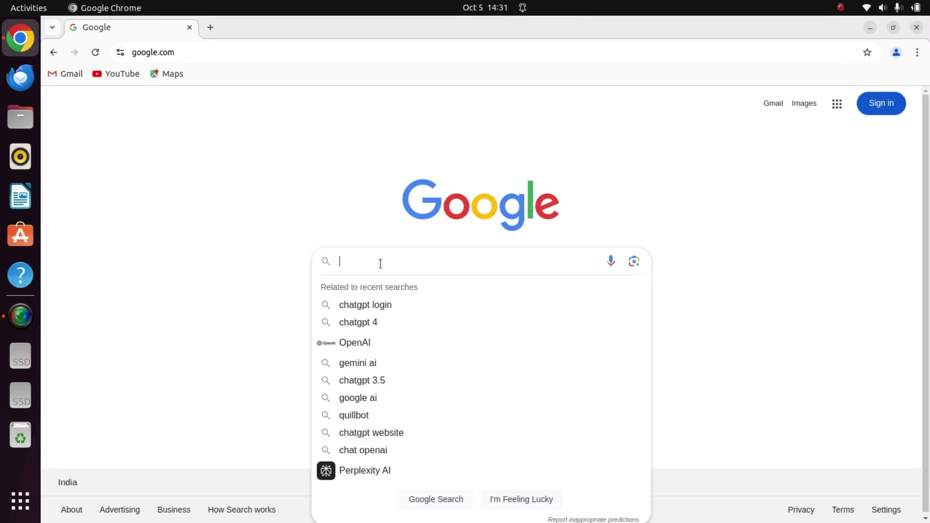
type("obs")
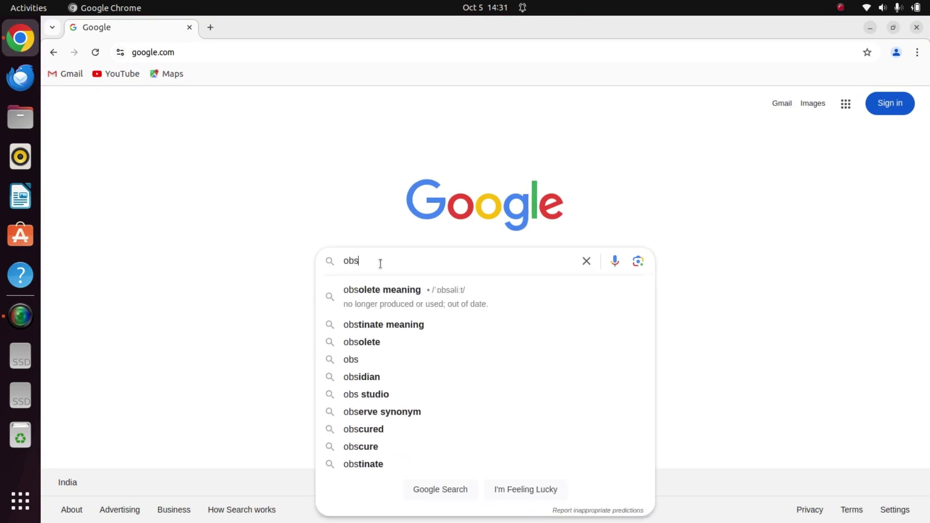
type(" stu")
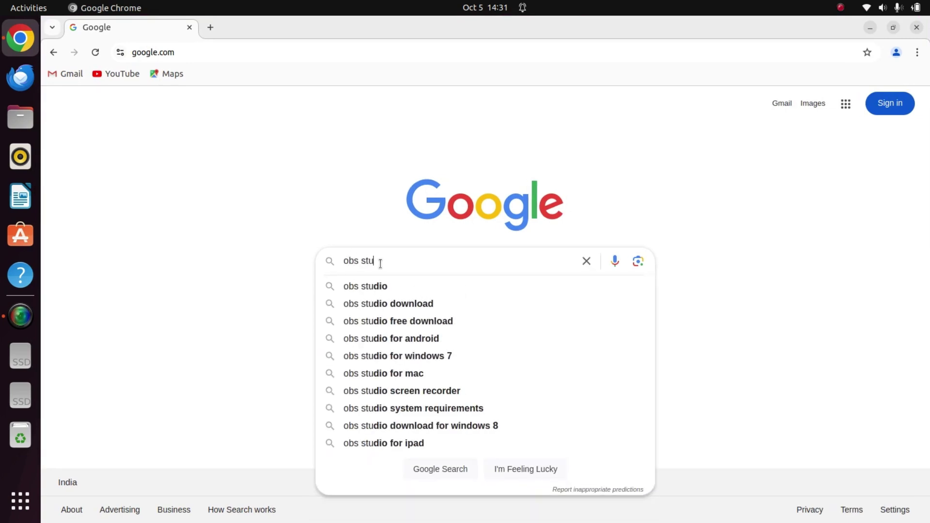
key("Down")
key("Down")
key("Return")
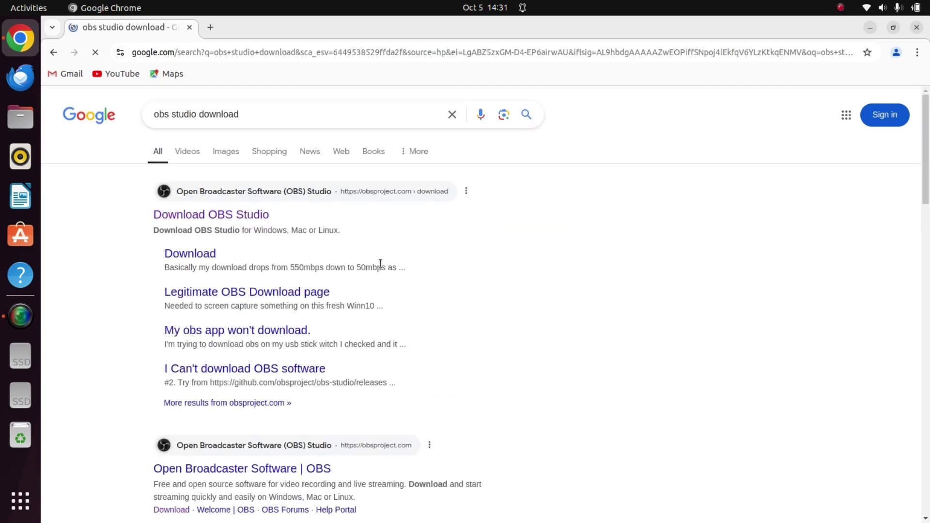
left_click(229, 218)
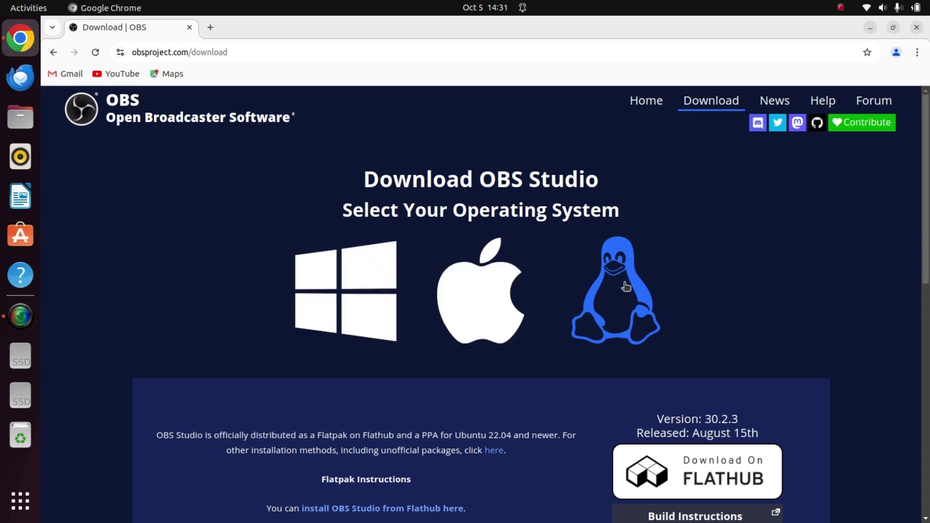
Check the Windows and macOS download options, then show the Linux install instructions.
scroll(537, 315, "down", 3)
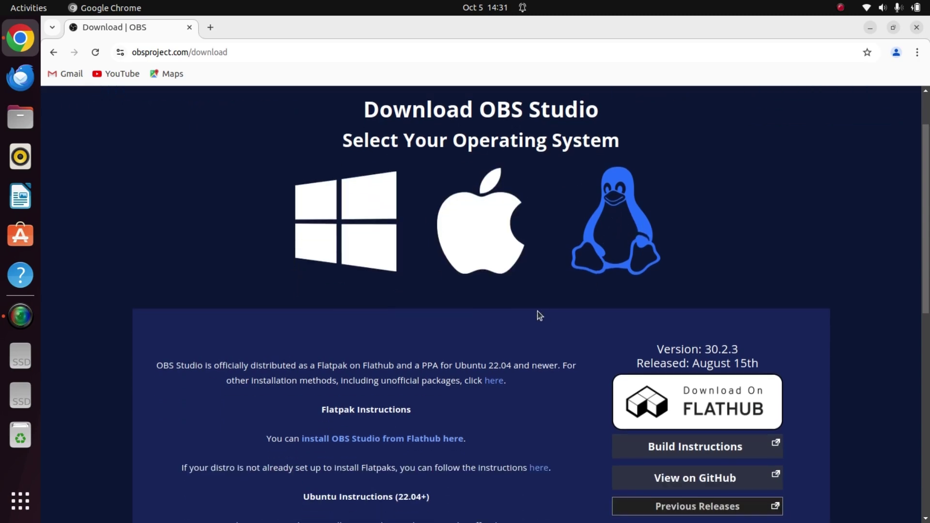
left_click(392, 236)
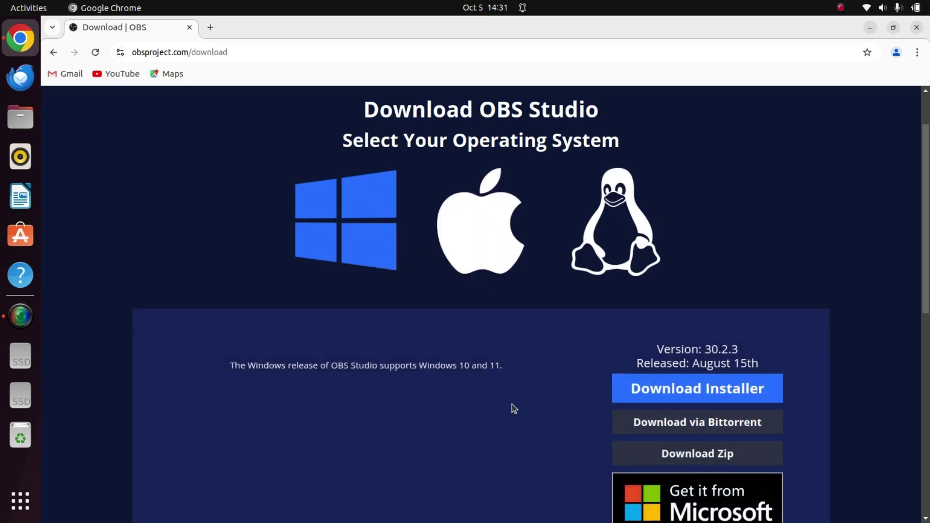
left_click(499, 248)
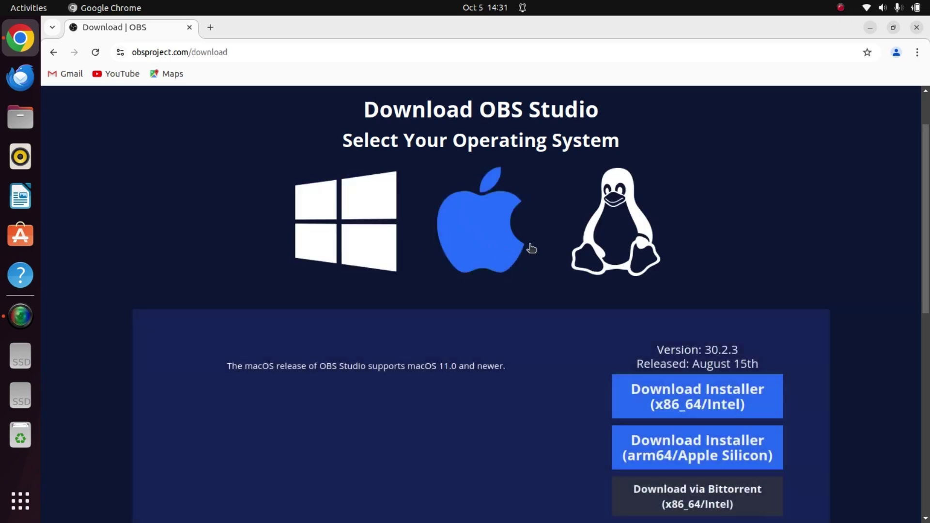
left_click(629, 224)
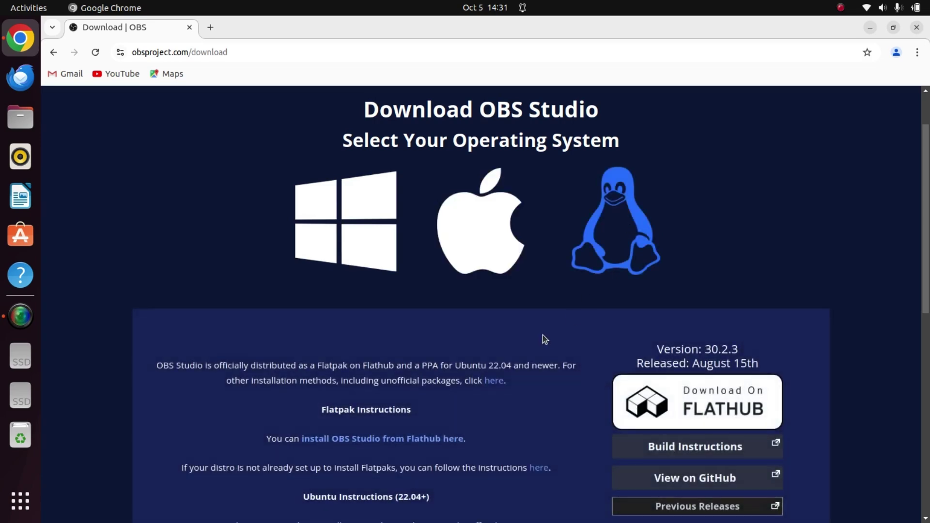
scroll(532, 333, "down", 3)
scroll(245, 349, "down", 3)
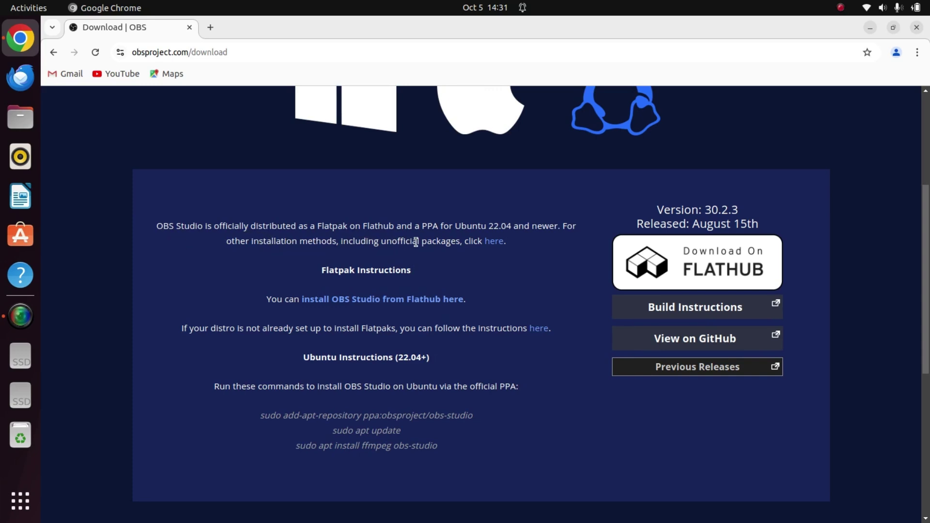
Open the Flathub OBS Studio page in a second tab and return to the download page.
middle_click(425, 300)
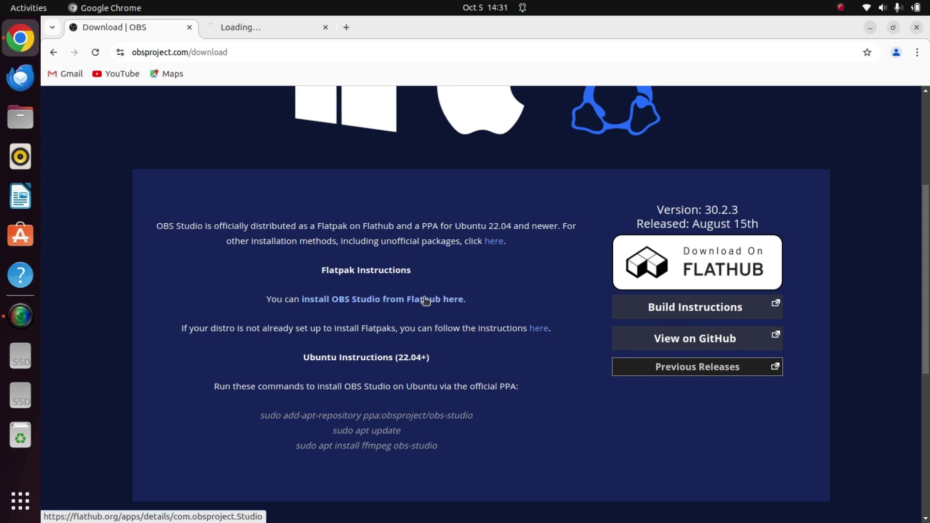
left_click(273, 25)
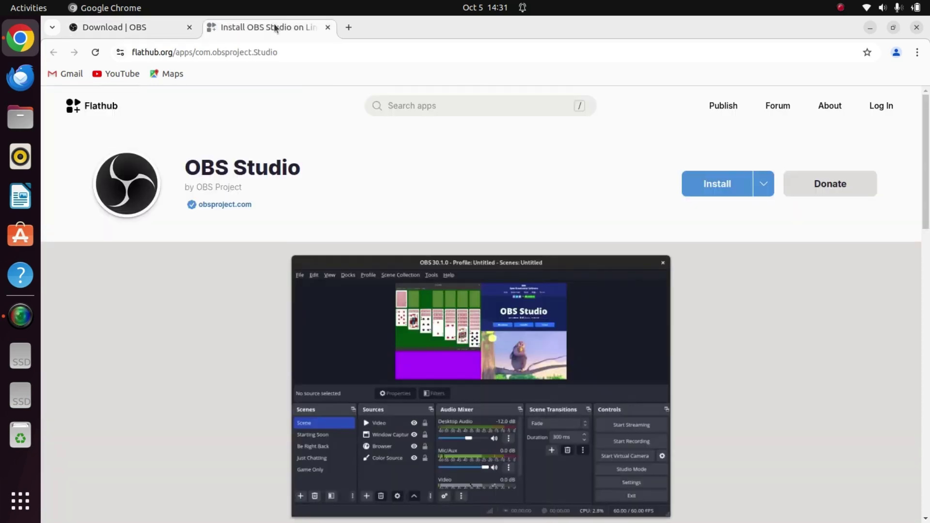
left_click(126, 28)
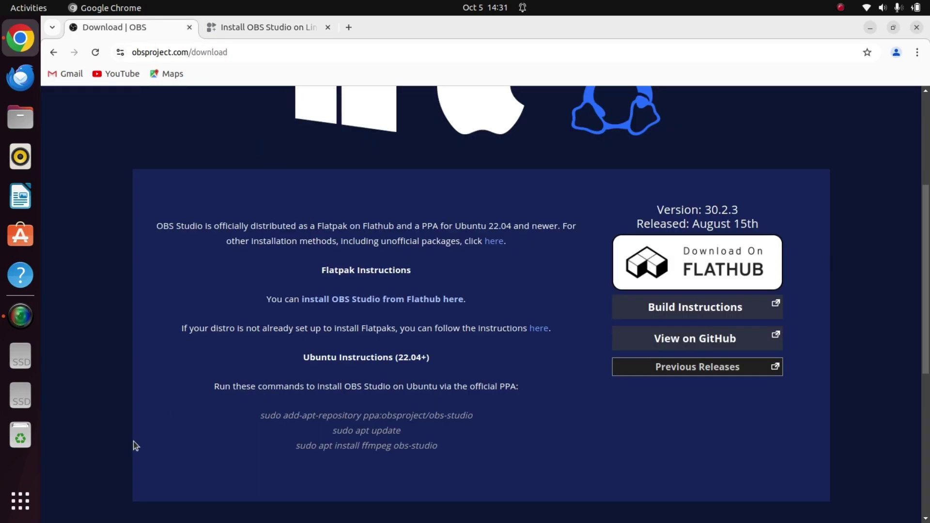
Launch Terminal by searching 'term' in the application overview.
left_click(20, 500)
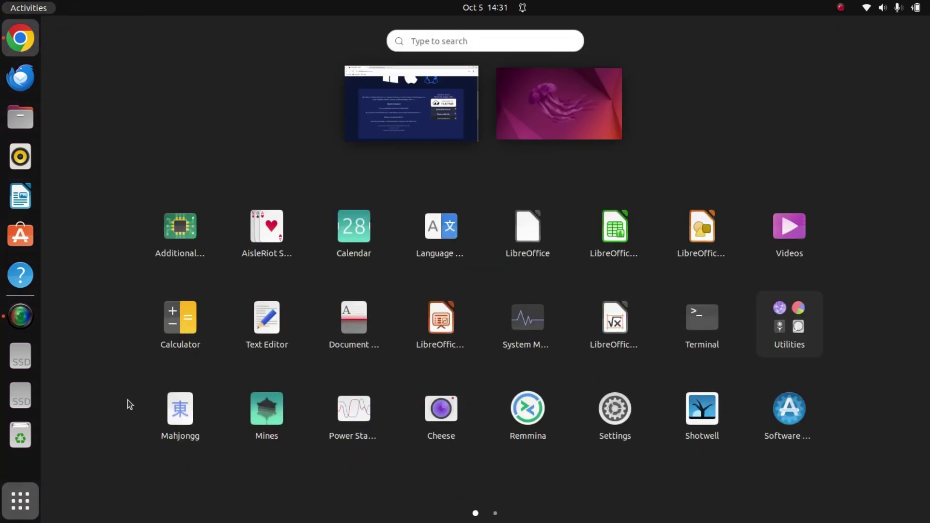
type("term")
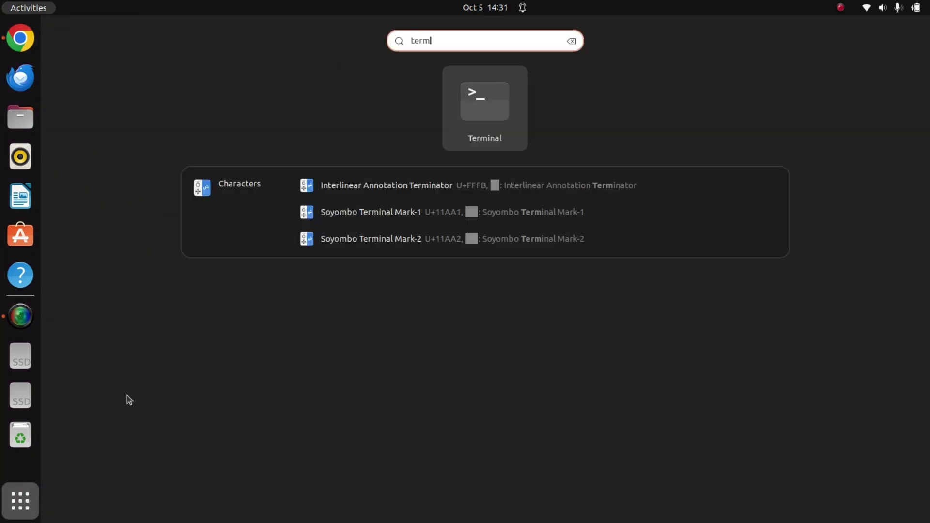
left_click(455, 121)
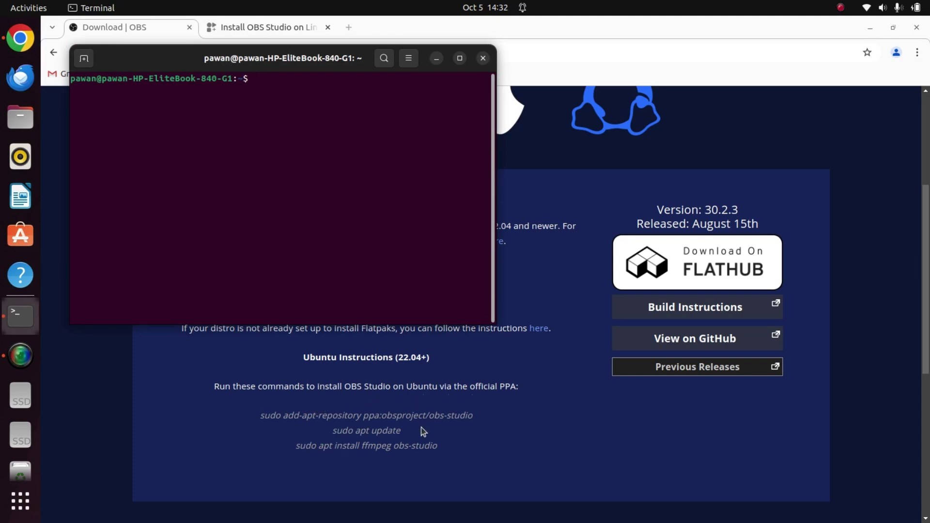
Paste and run the OBS PPA add-apt-repository command, entering the password and confirming.
left_click_drag(261, 415, 478, 414)
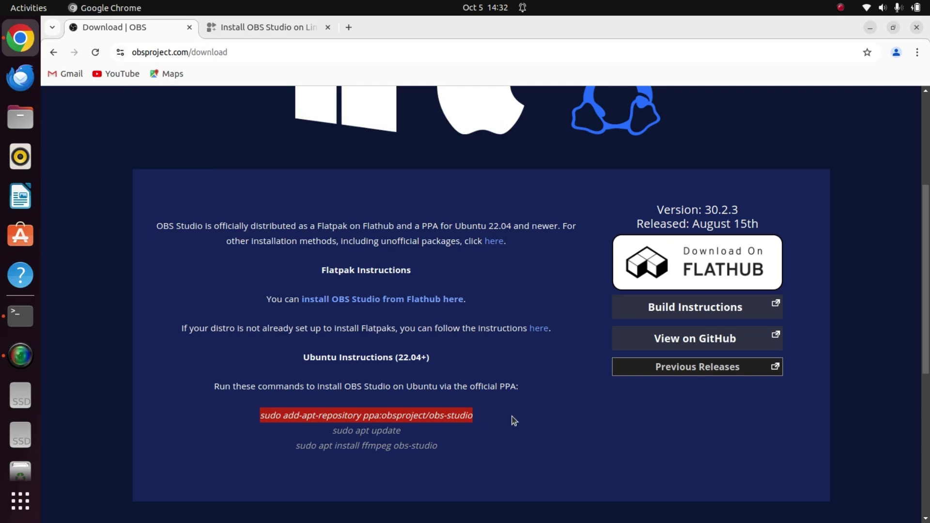
key("alt+Tab")
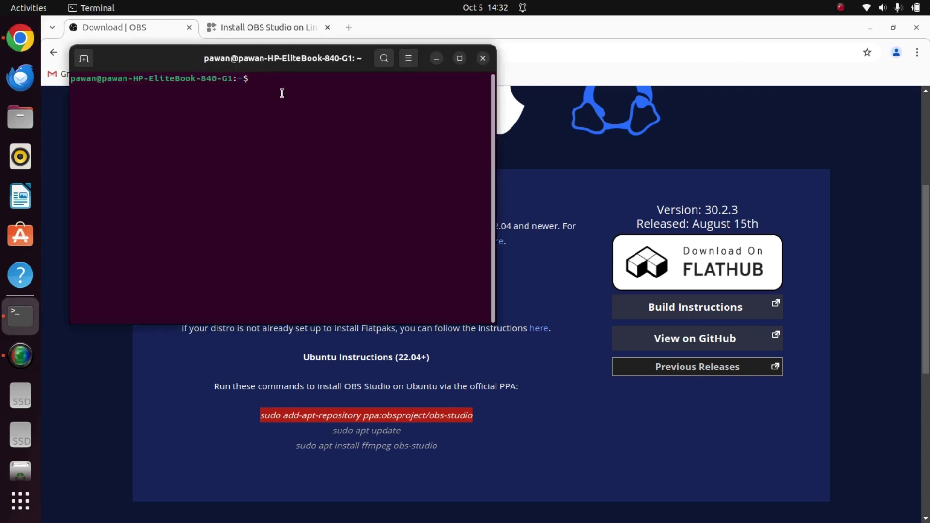
right_click(266, 84)
left_click(297, 121)
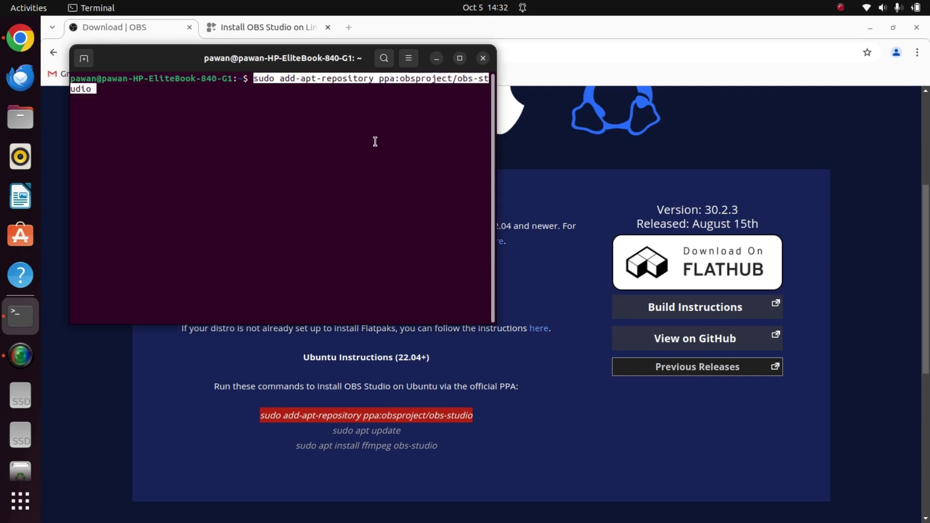
key("Return")
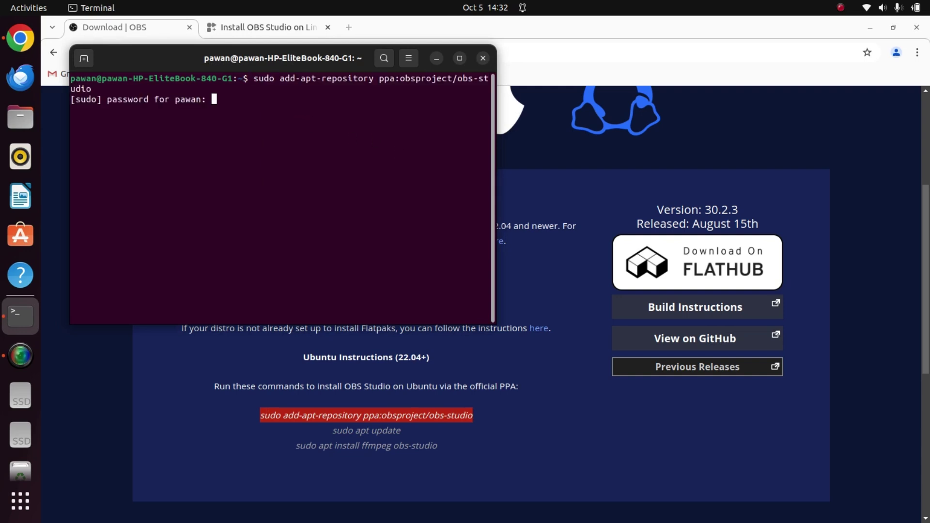
key("Return")
left_click(460, 58)
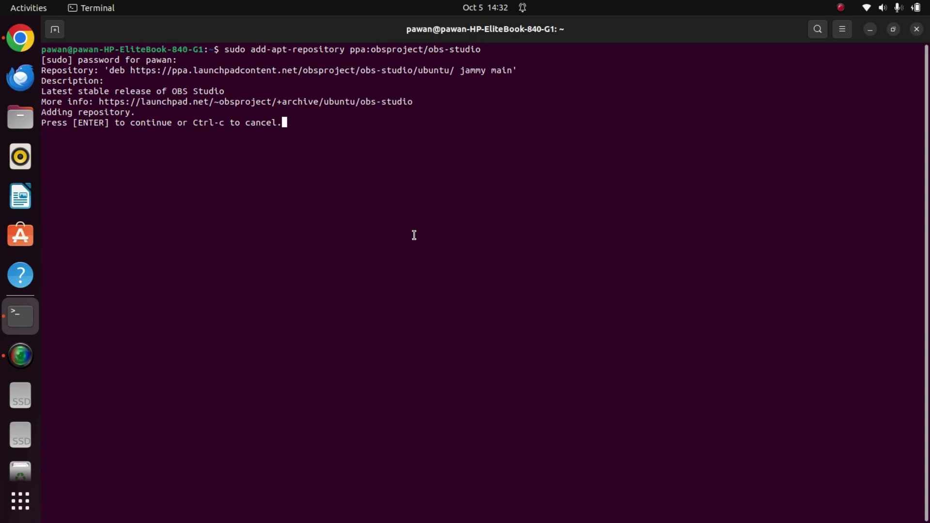
key("Return")
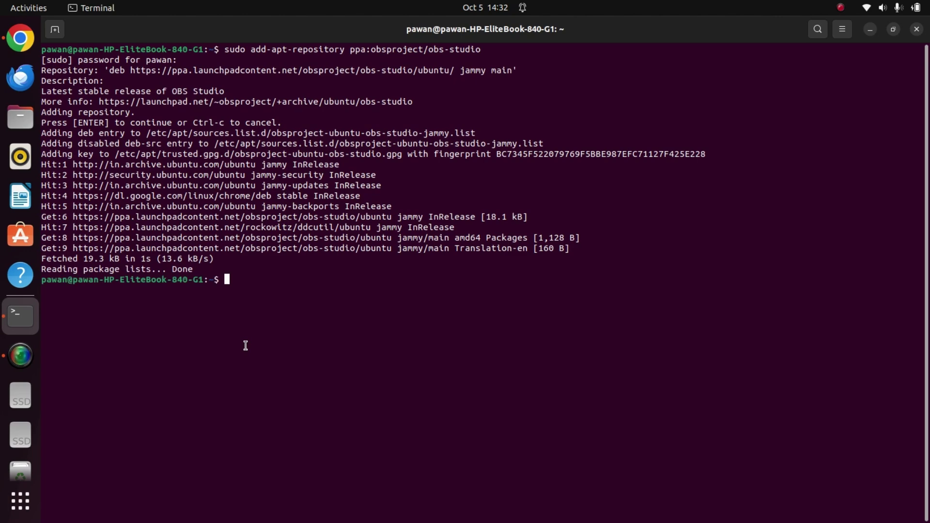
Copy 'sudo apt update' from the download page into Terminal and run it.
key("alt+Tab")
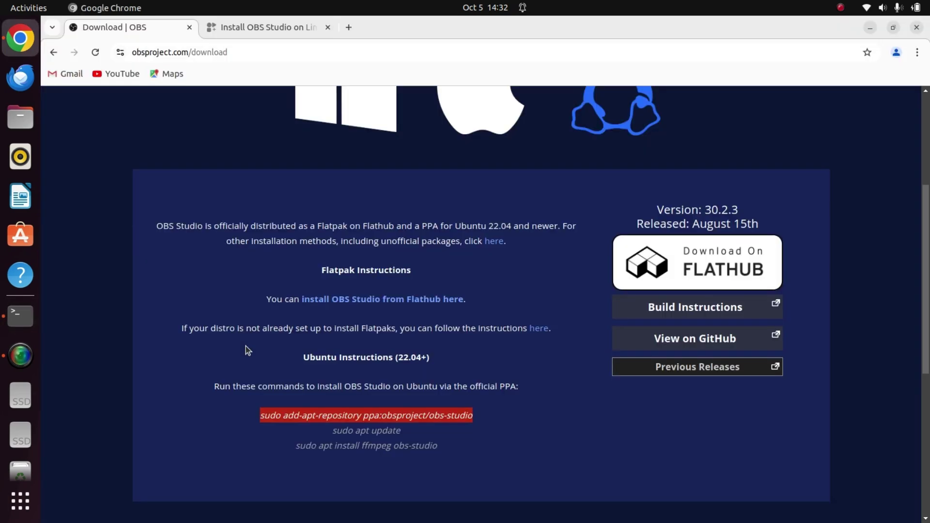
left_click_drag(332, 430, 401, 431)
key("super+c")
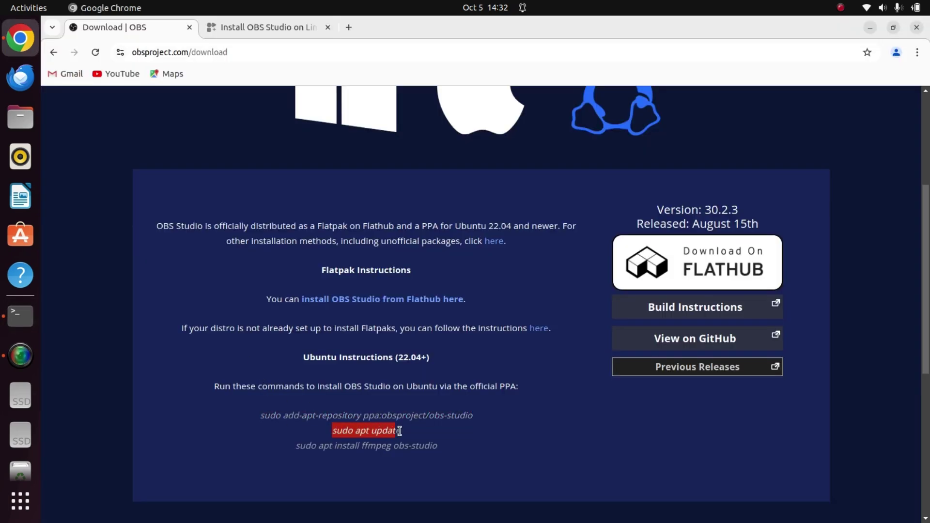
key("alt+Tab")
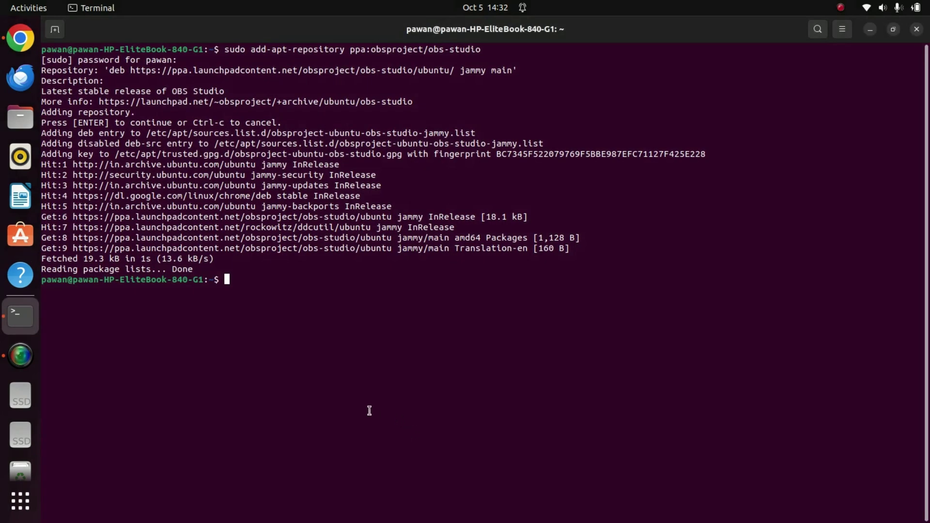
right_click(237, 287)
left_click(294, 323)
key("Return")
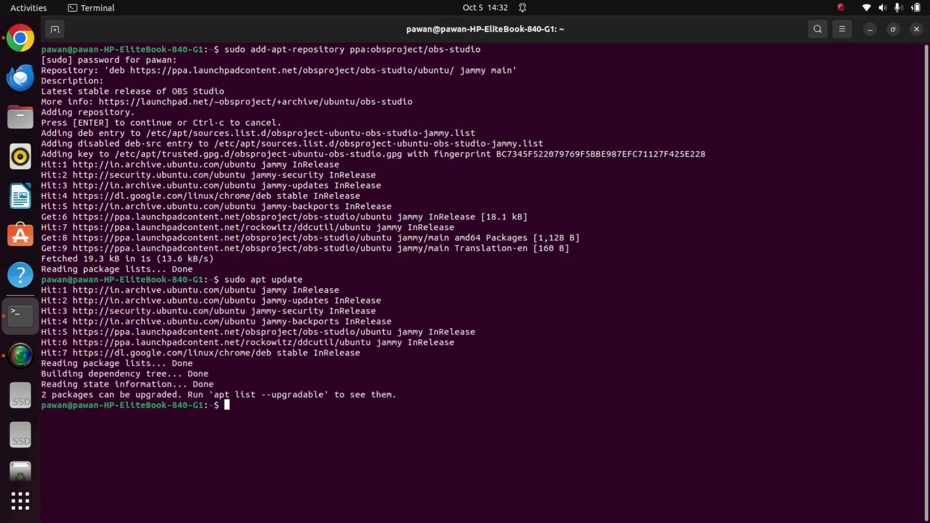
Copy the 'sudo apt install ffmpeg obs-studio' command from the download page.
key("alt+Tab")
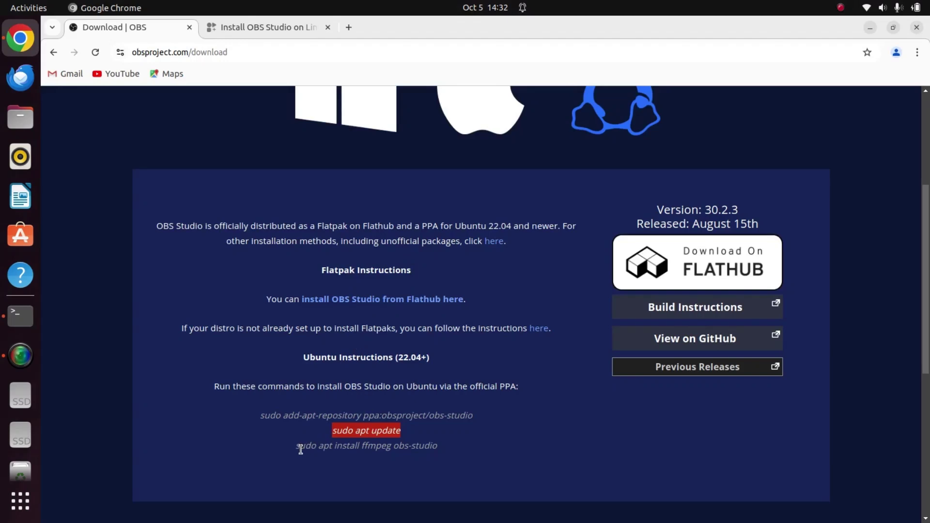
left_click_drag(297, 446, 380, 456)
left_click(311, 452)
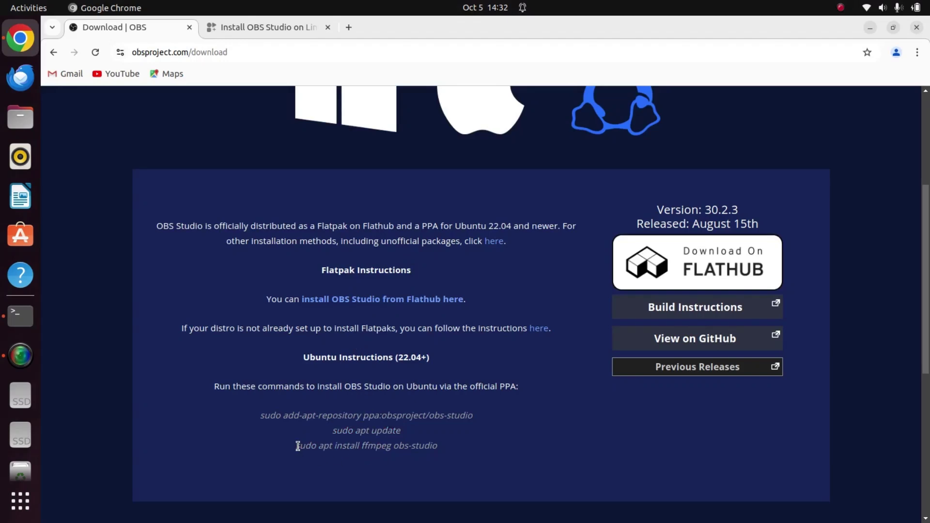
left_click_drag(298, 446, 424, 447)
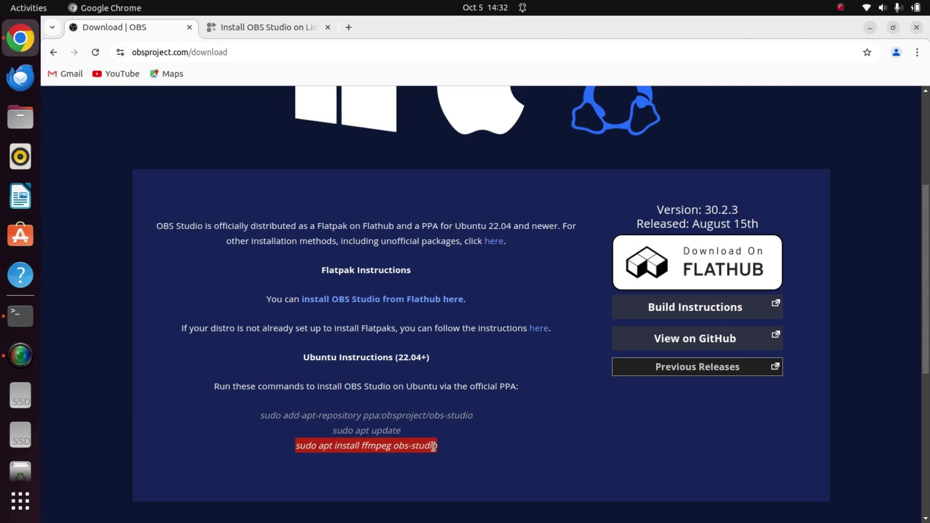
key("alt+Tab")
Paste and run 'sudo apt install ffmpeg obs-studio', answering Y to install.
right_click(238, 409)
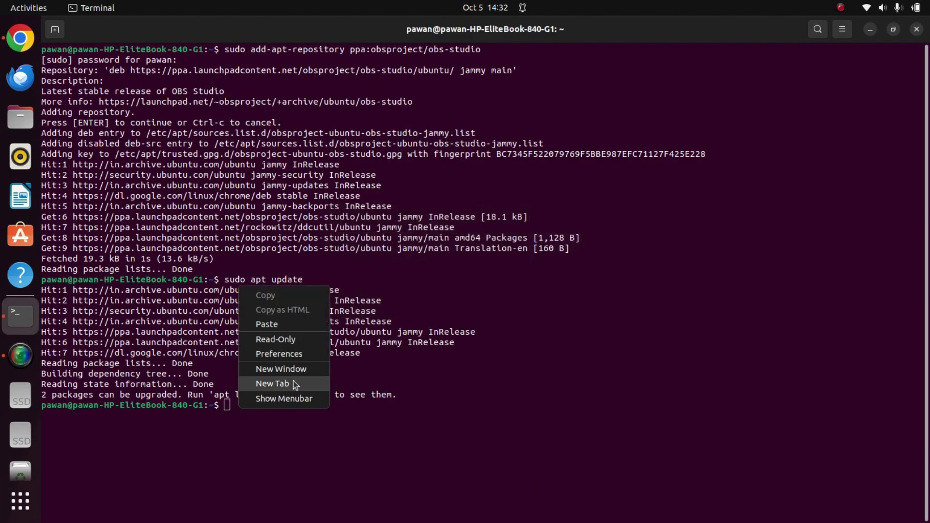
left_click(277, 324)
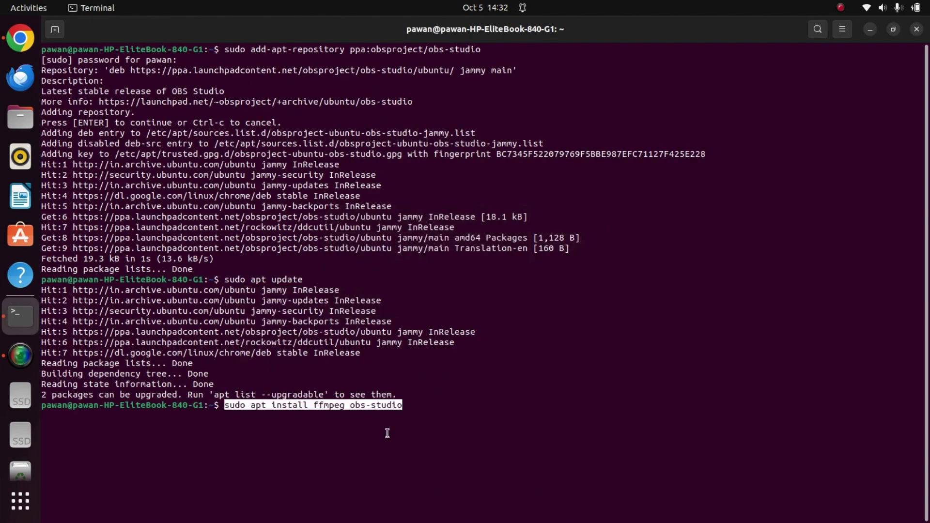
key("Left")
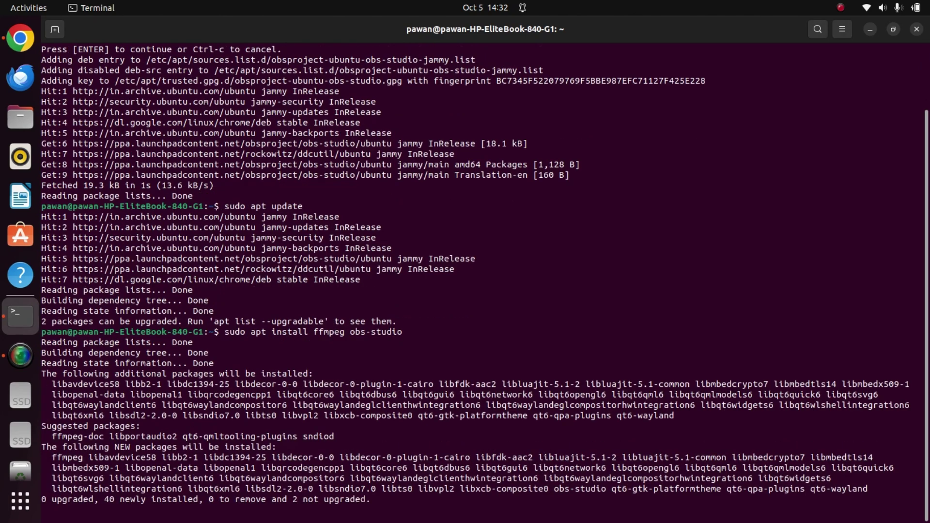
type("Y")
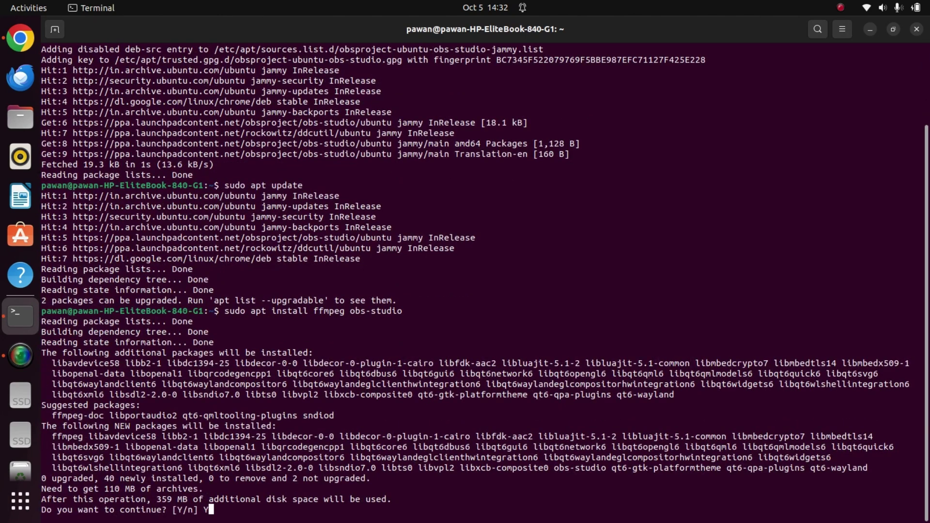
key("Return")
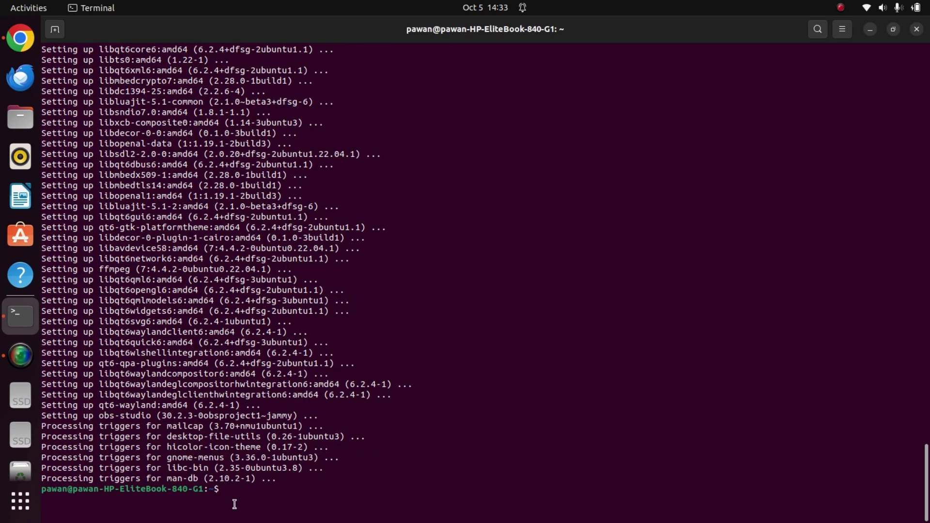
Clear the terminal, then close both Terminal and Chrome.
type("c")
type("lear")
key("Return")
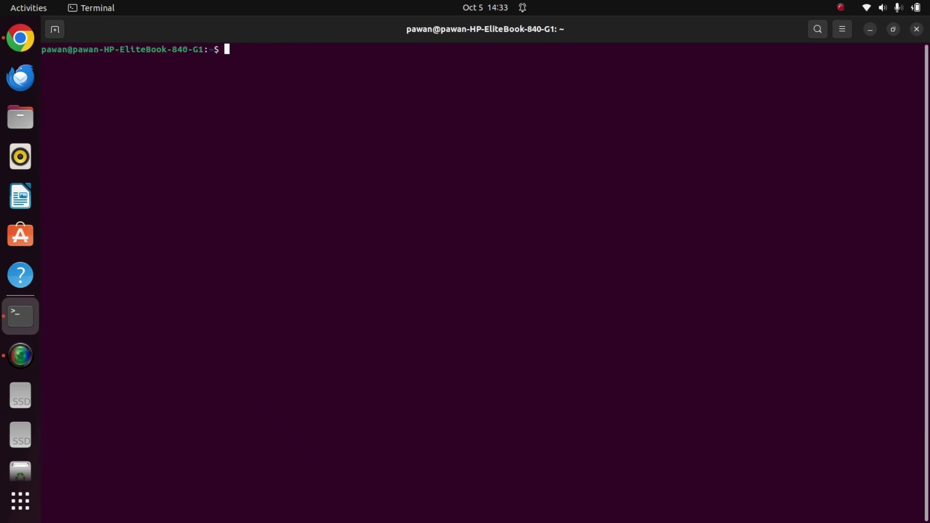
left_click(916, 29)
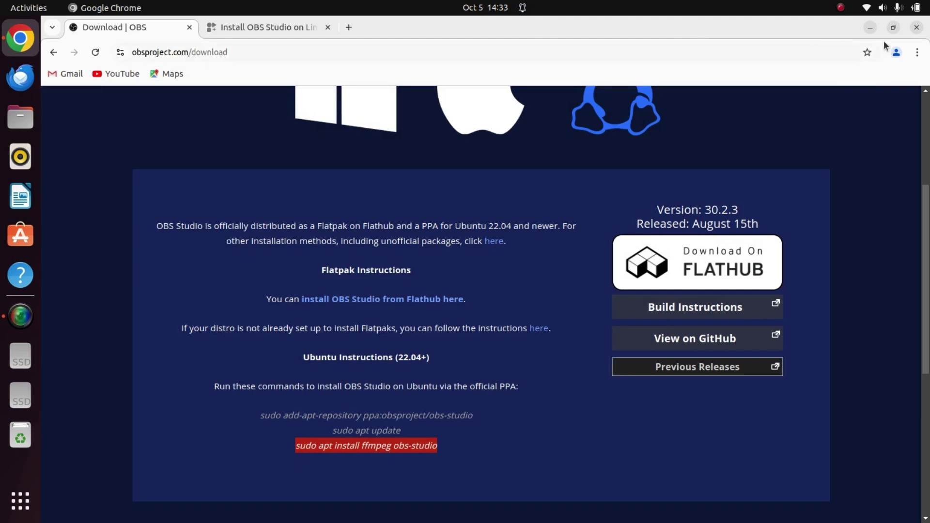
left_click(917, 27)
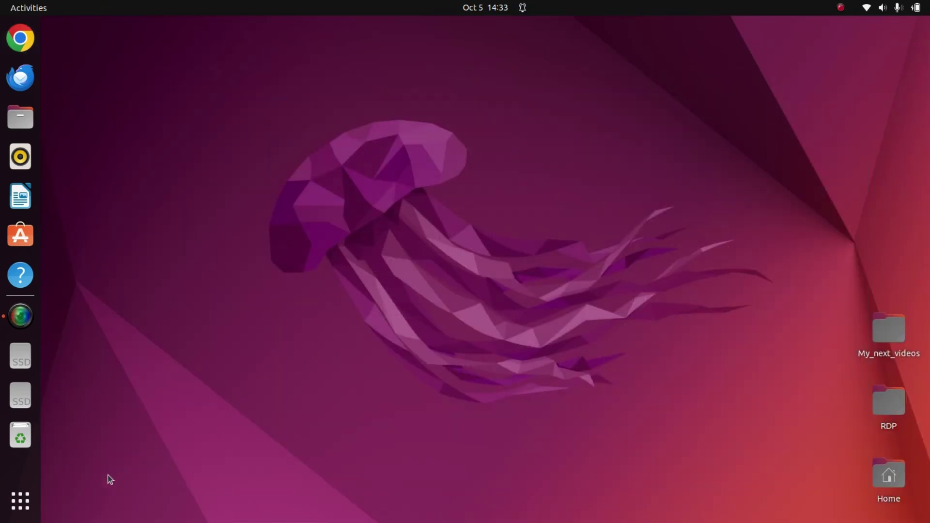
Launch OBS Studio by searching 'obs' in Show Applications.
left_click(25, 501)
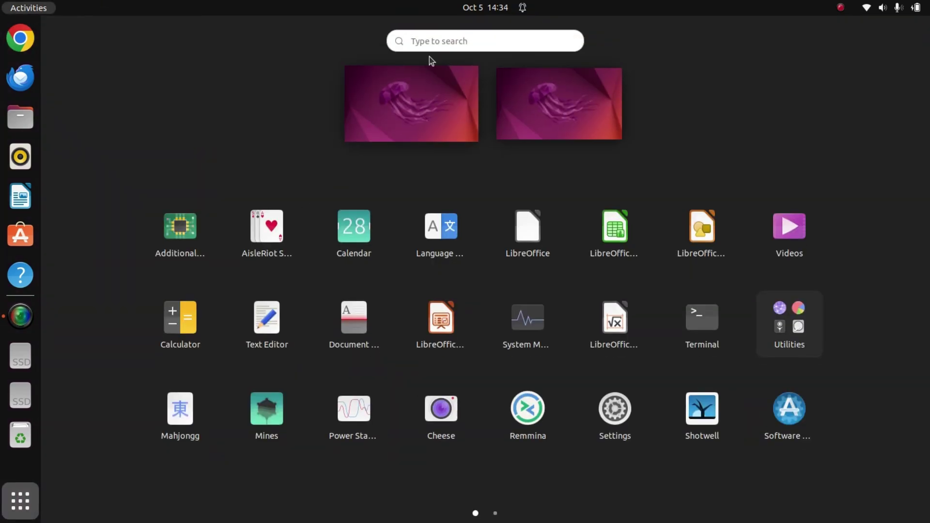
left_click(445, 41)
type("obs")
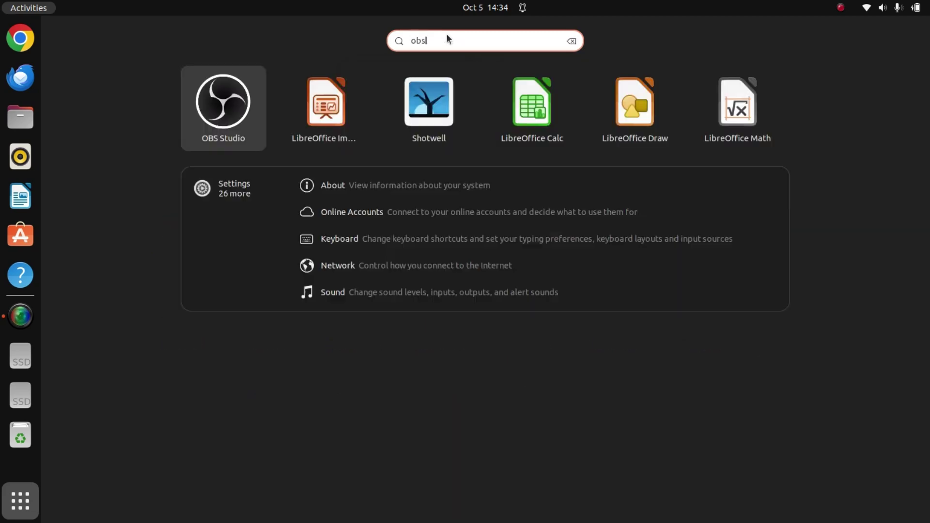
left_click(436, 109)
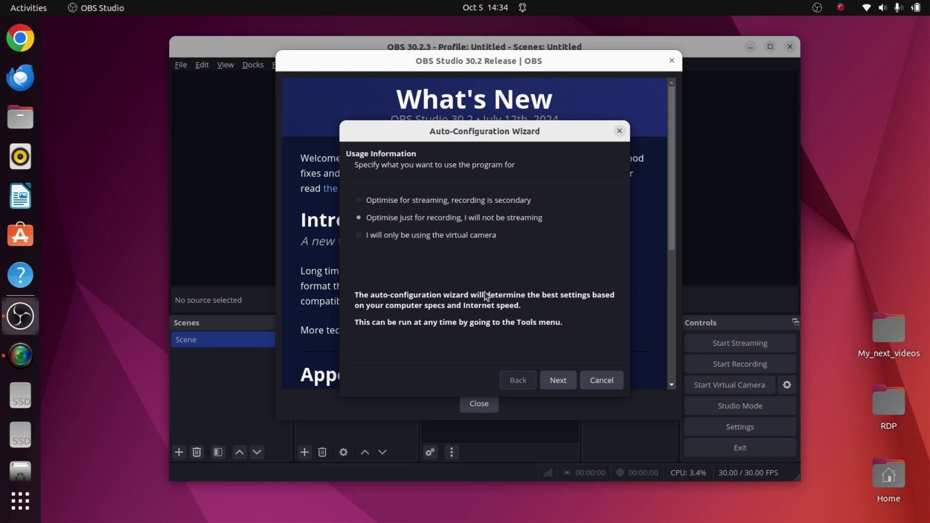
Keep 'Optimise just for recording', accept the video settings, and apply the tested 1600x900 30 FPS settings.
left_click(559, 380)
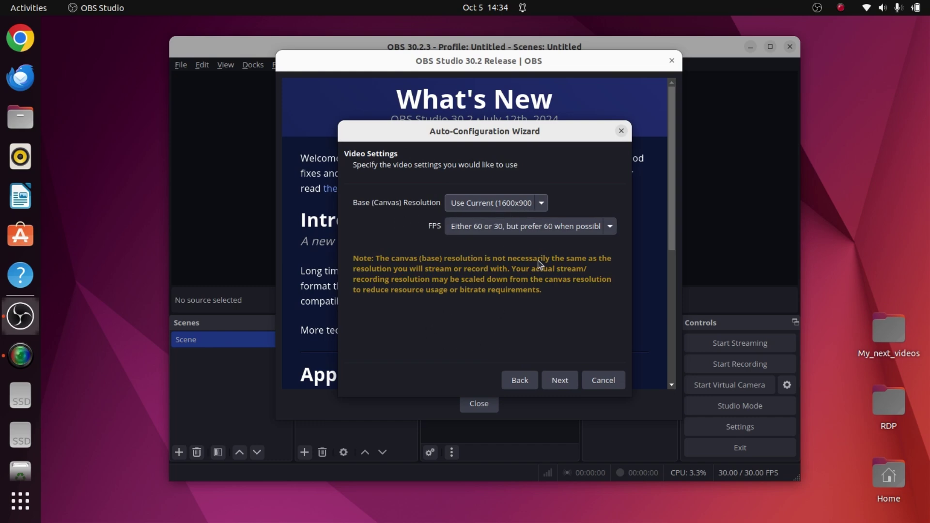
left_click(558, 381)
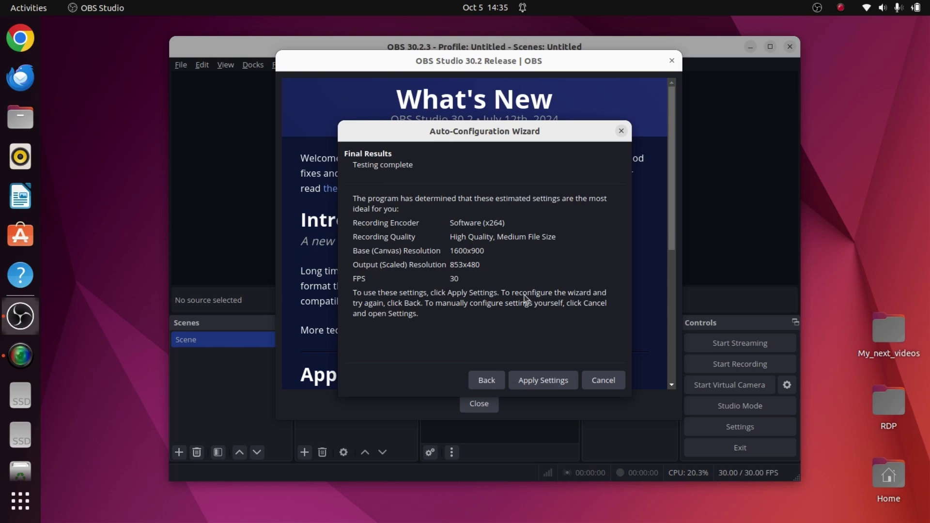
left_click(542, 381)
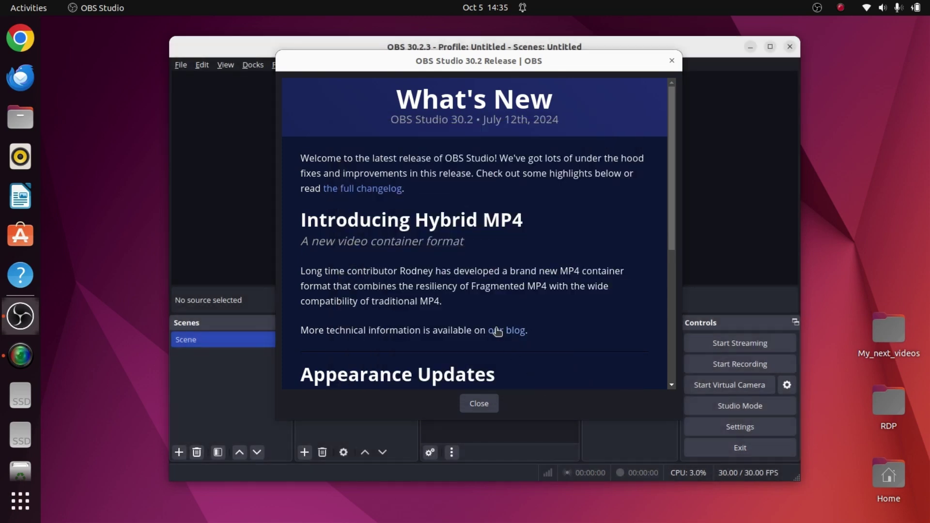
Skim and close the What's New notes, then maximize the OBS window.
scroll(506, 290, "down", 2)
scroll(508, 293, "down", 2)
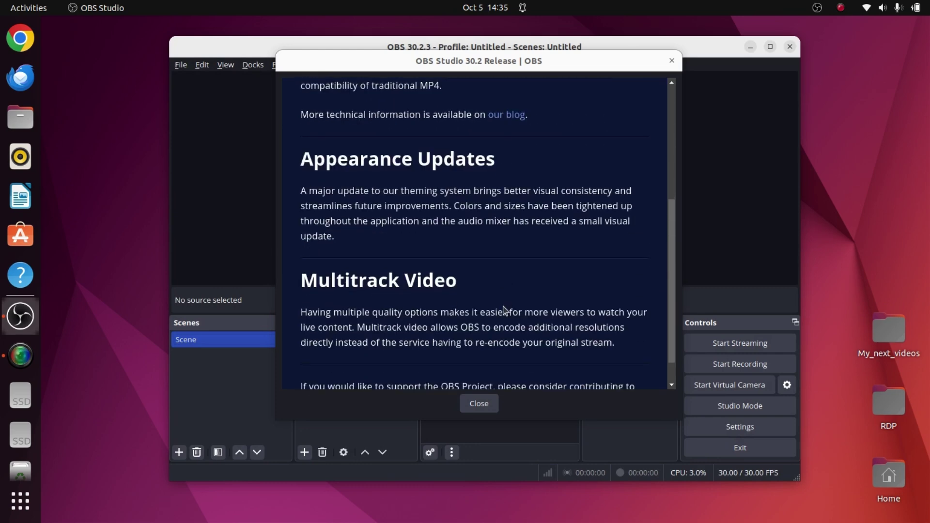
scroll(502, 315, "down", 1)
scroll(502, 322, "up", 1)
scroll(502, 324, "up", 4)
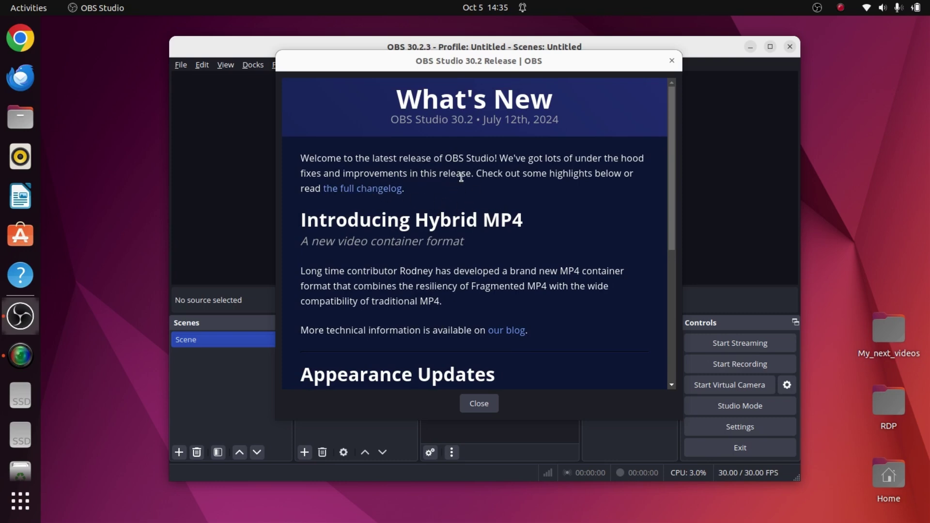
left_click(479, 403)
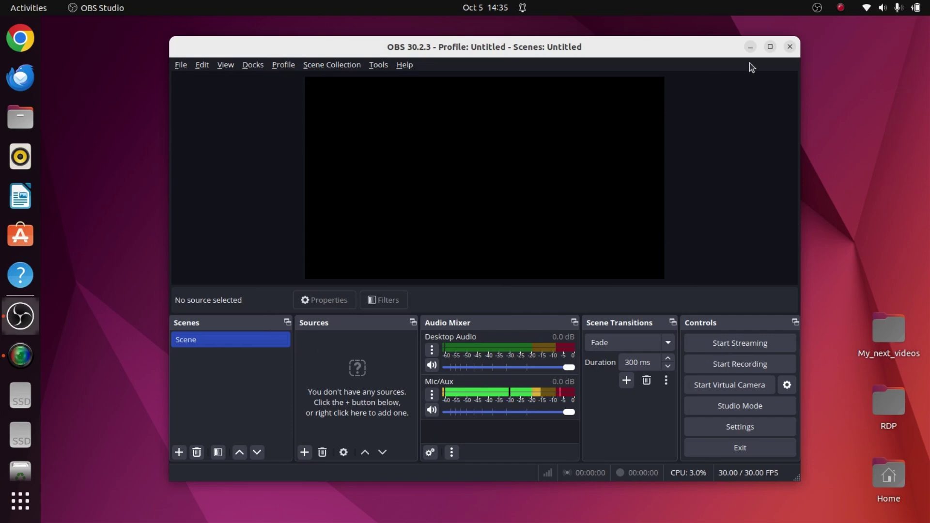
left_click(769, 47)
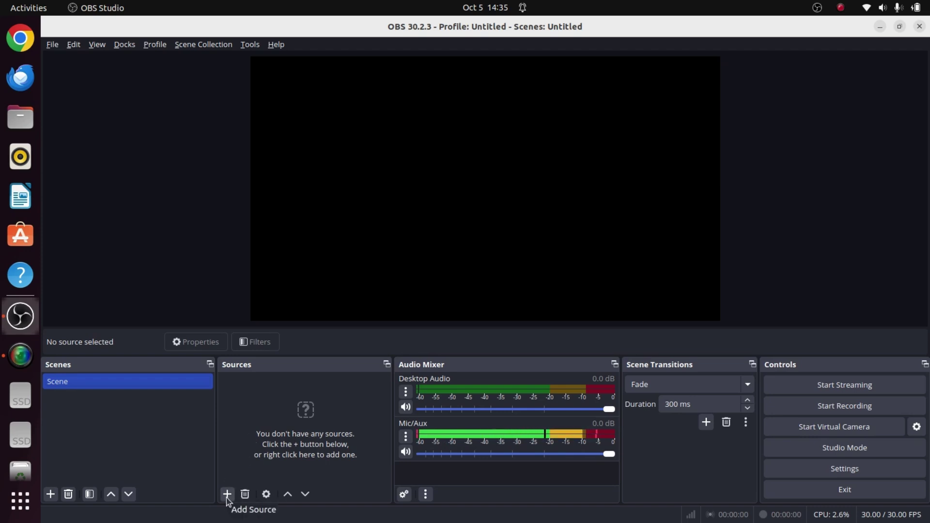
Add a Display Capture (XSHM) source with the default name and default eDP-1 properties.
left_click(227, 495)
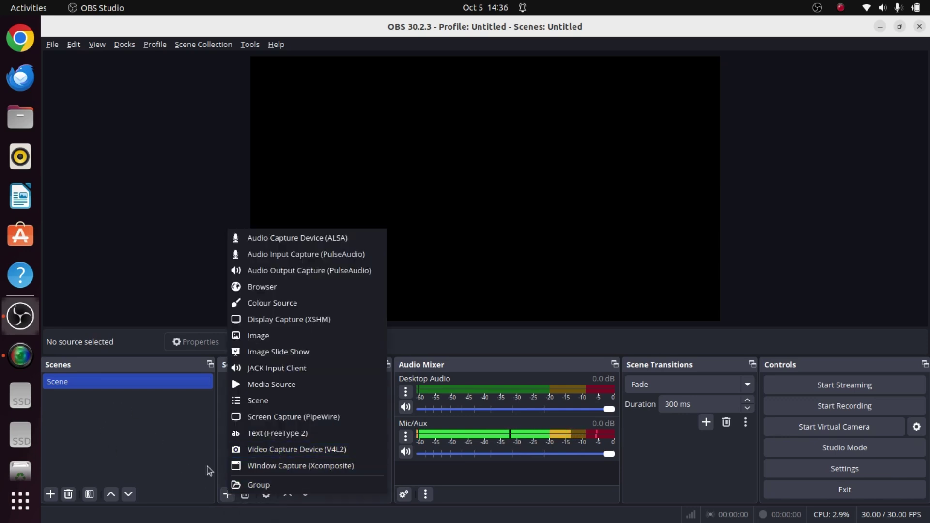
left_click(195, 470)
left_click(231, 495)
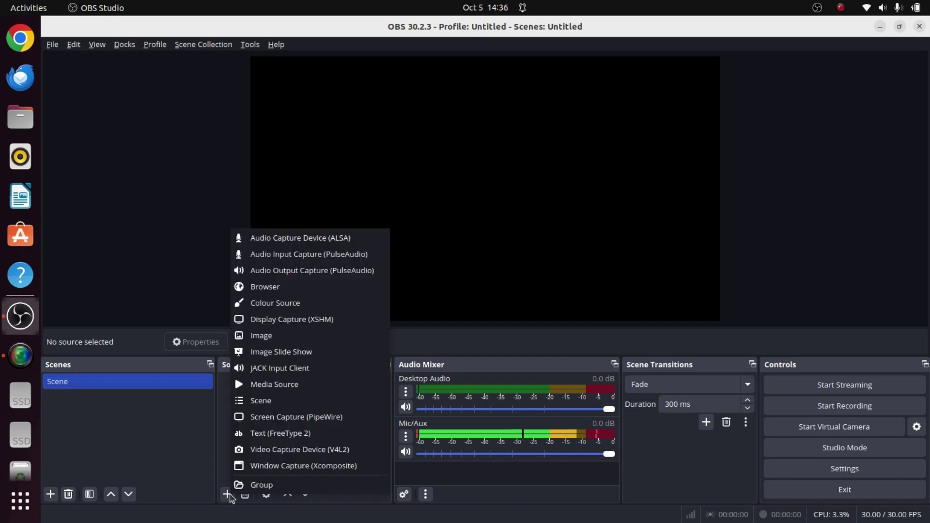
left_click(302, 324)
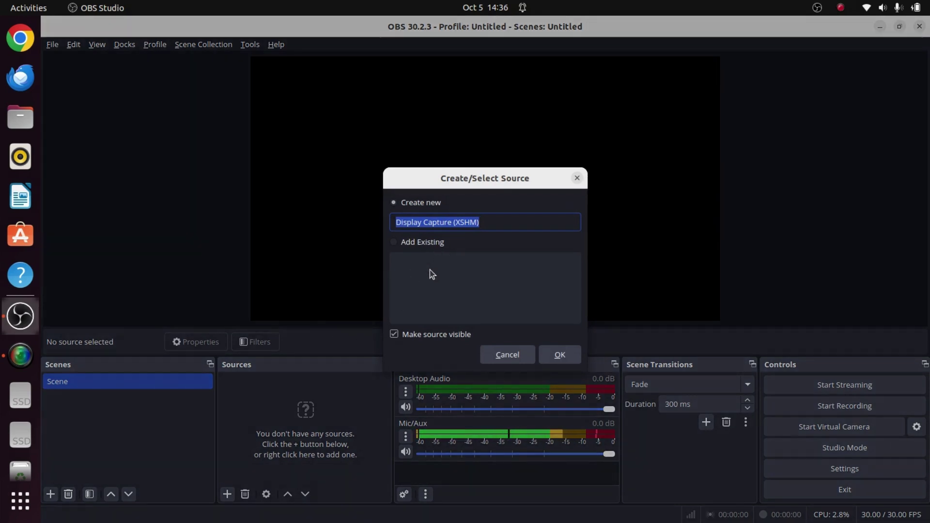
left_click(558, 358)
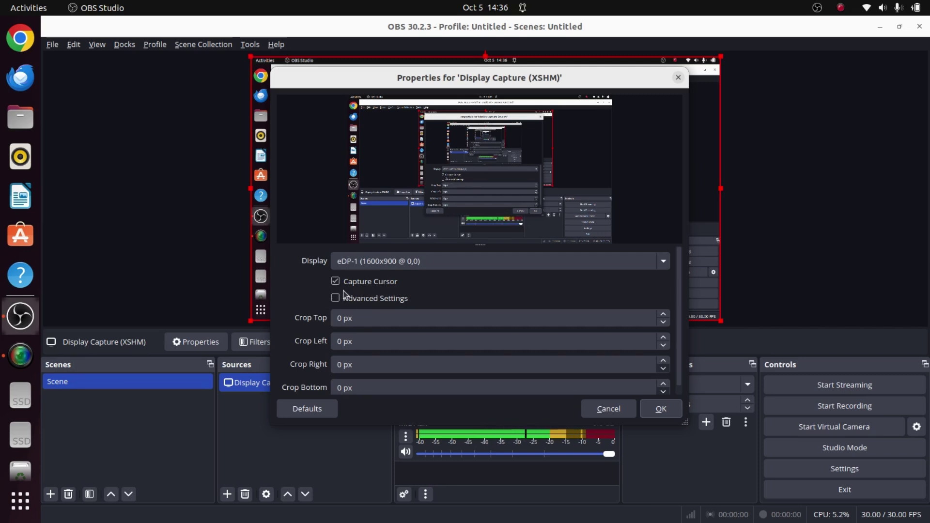
left_click(661, 409)
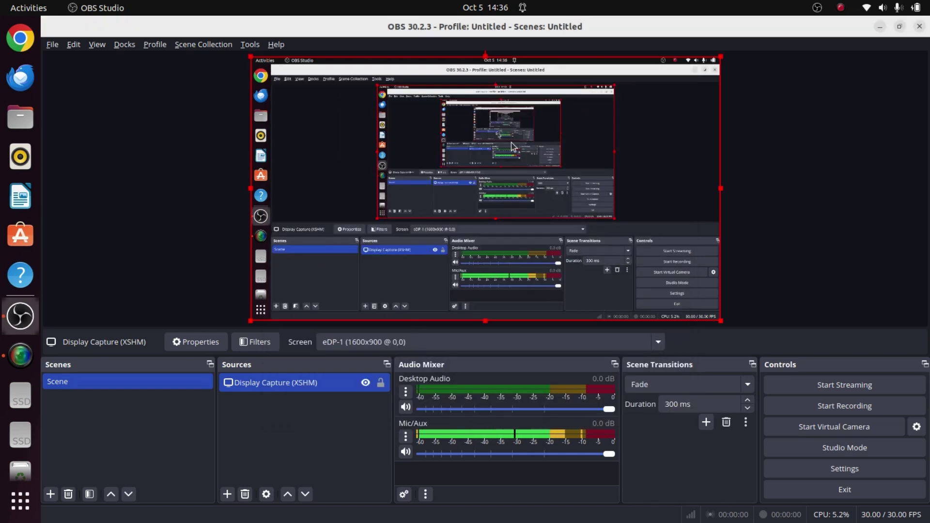